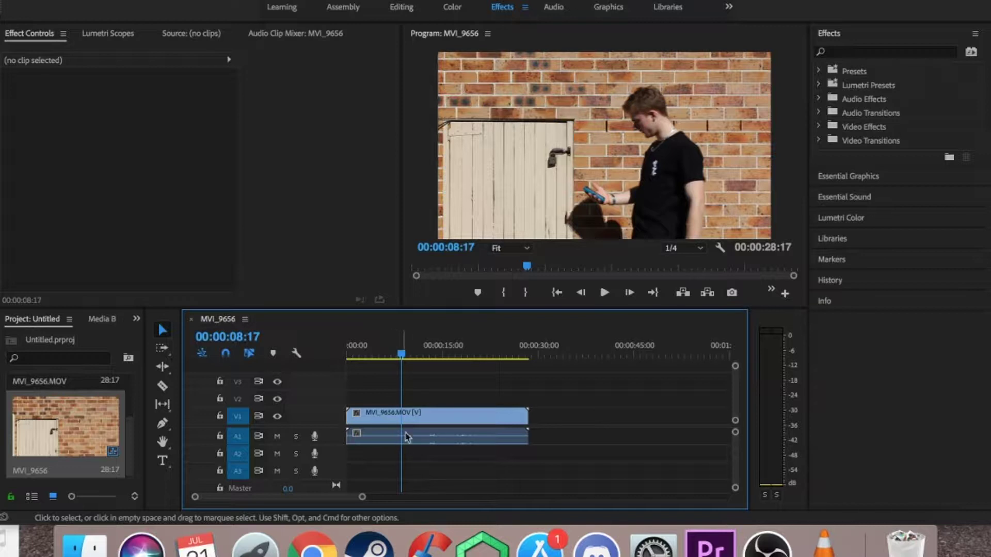
Cut MVI_9656.MOV with the Razor at 00:00:10:19, where the person appears, and select the right-hand piece.
mouse_move(389, 416)
left_mouse_down()
mouse_move(409, 416)
mouse_move(384, 417)
left_mouse_up()
left_click(389, 354)
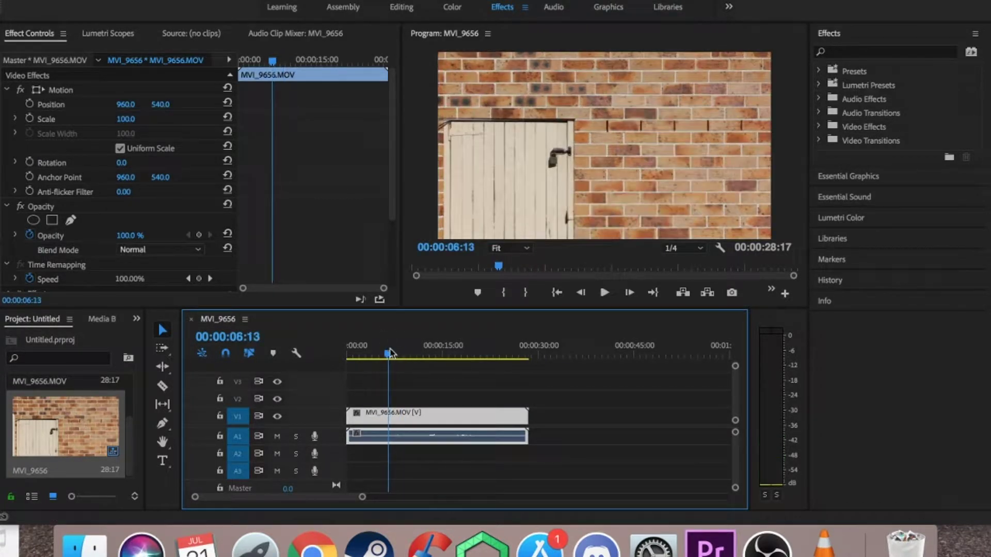
left_click_drag(388, 358, 415, 358)
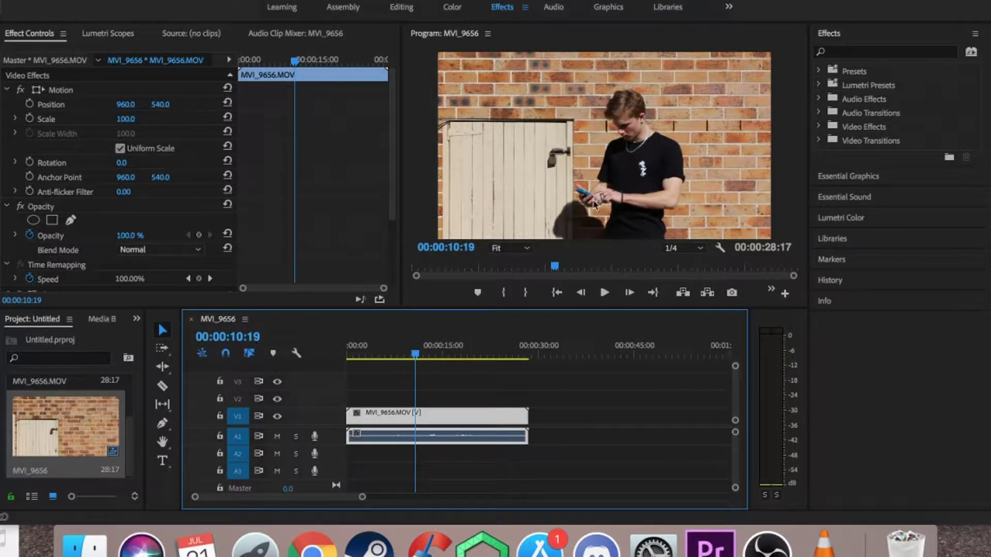
key("c")
left_click(416, 416)
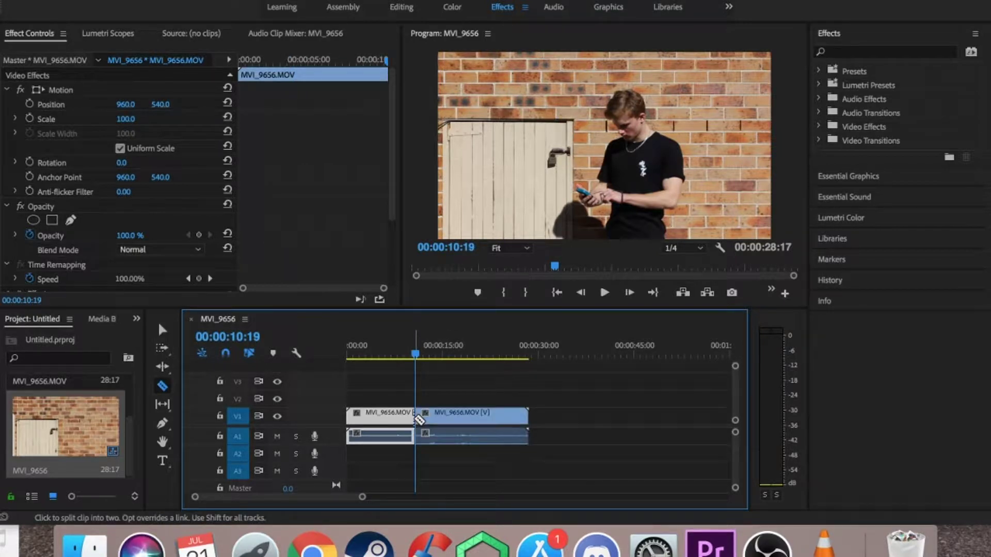
key("v")
left_click(435, 431)
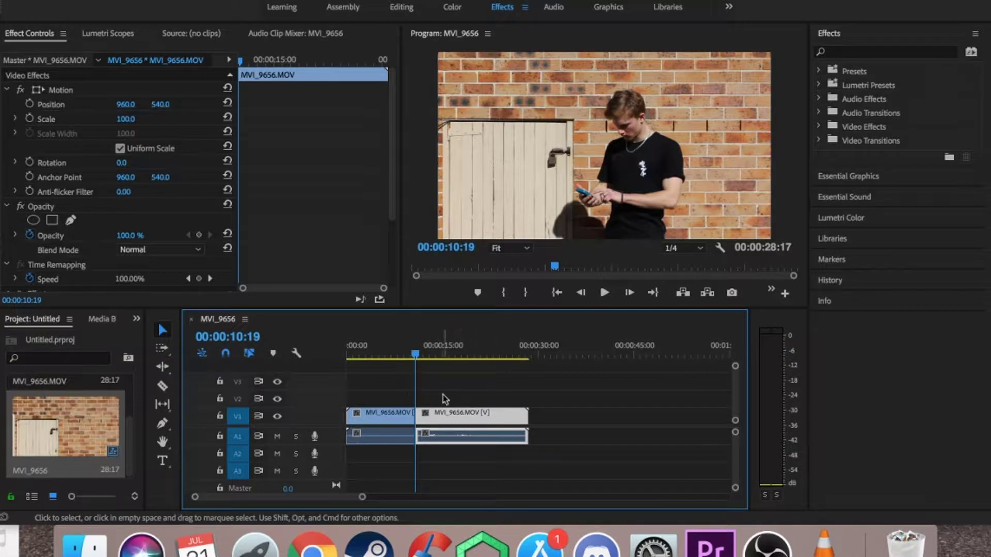
Unlink the right-hand clip's video from its audio and reselect the video part.
right_click(463, 426)
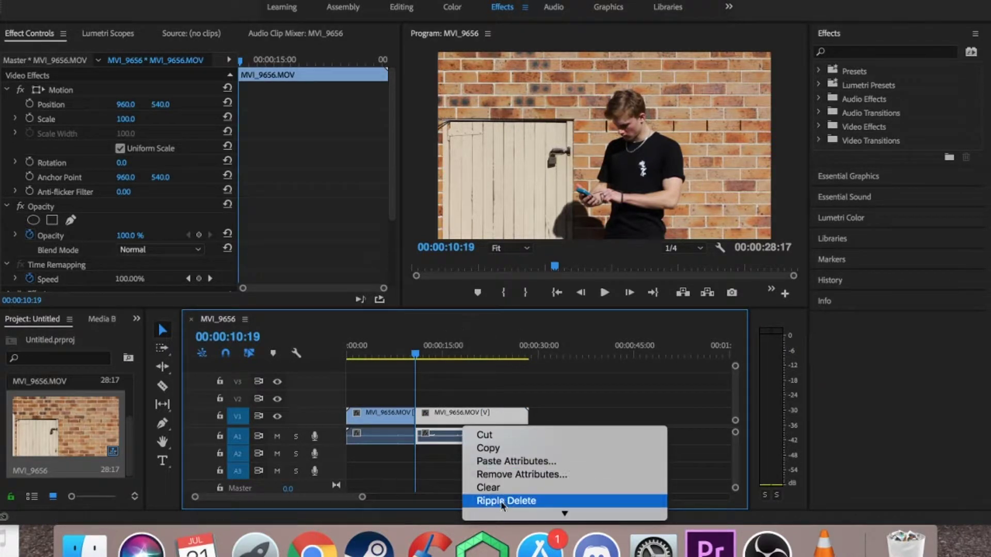
mouse_move(499, 521)
left_click(493, 426)
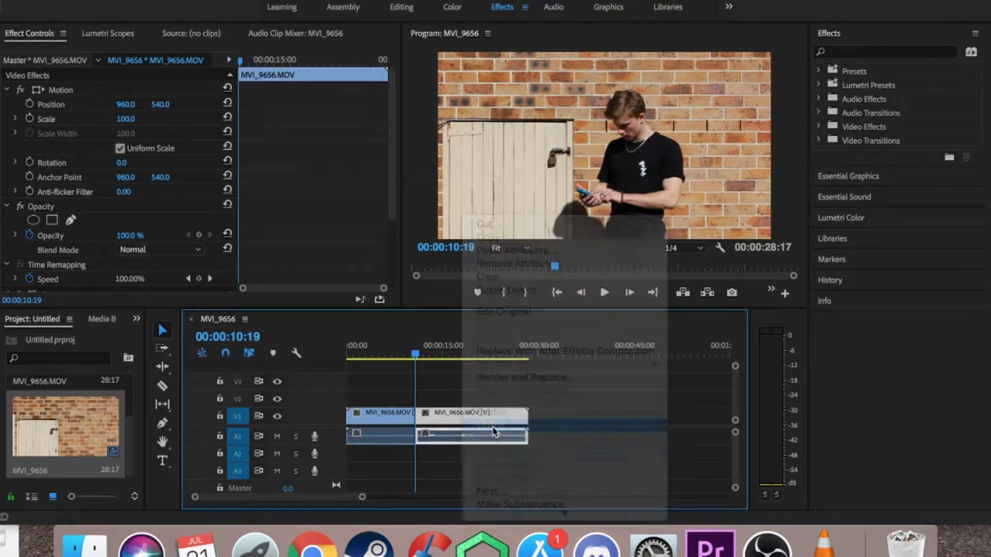
left_click(457, 438)
left_click(453, 422)
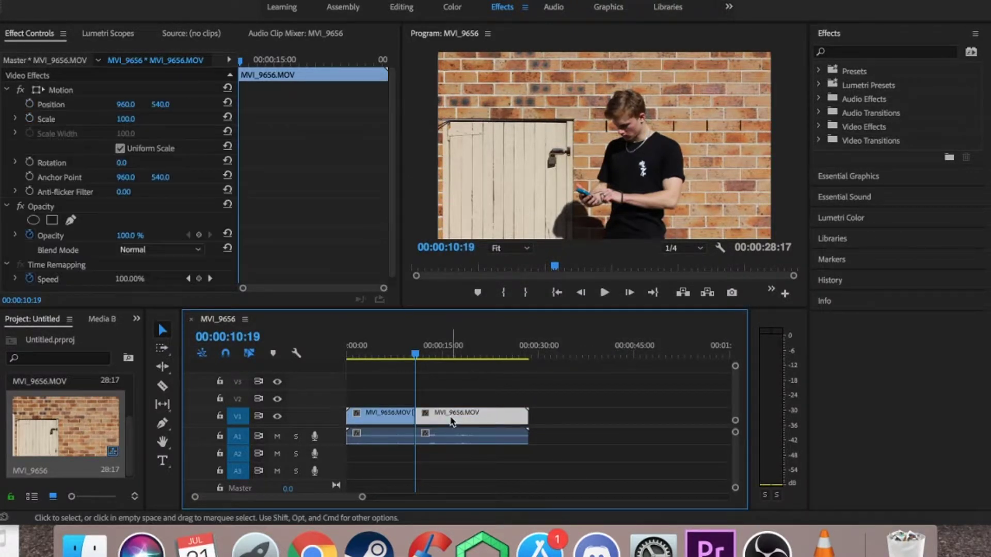
left_click(450, 438)
left_click(451, 422)
Paste two copies of the clip and stack them on V2 and V3 above the original.
left_click(557, 341)
key("super+v")
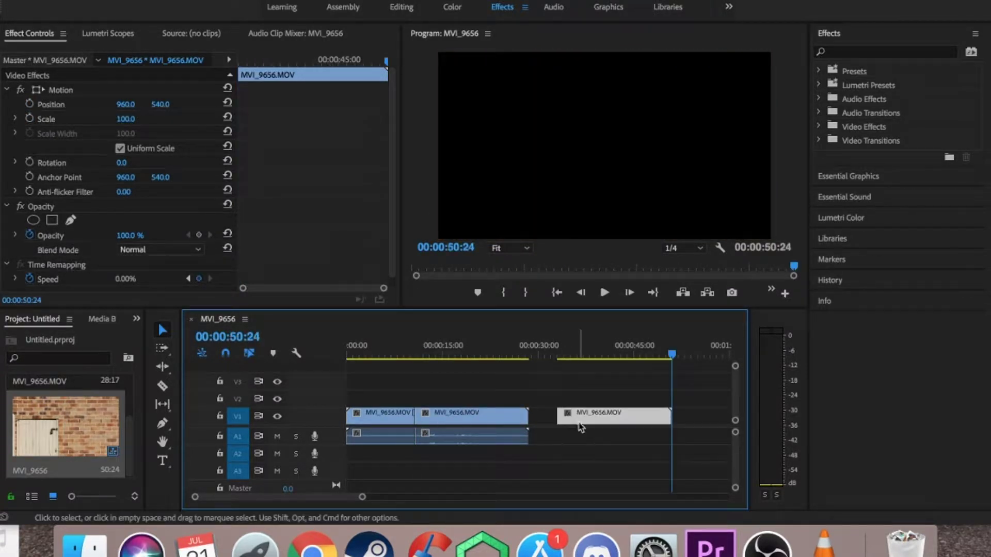
left_click_drag(579, 422, 439, 397)
key("super+v")
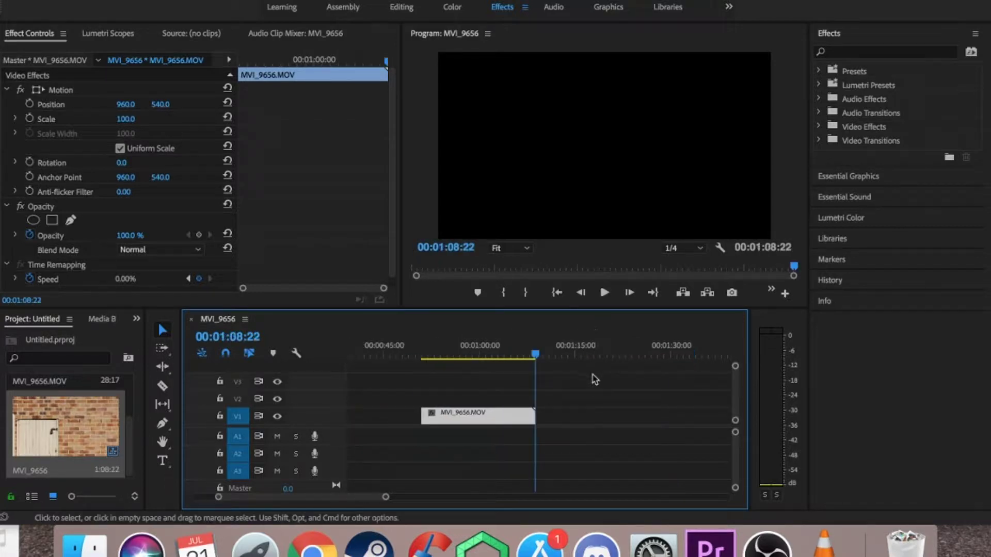
left_click_drag(591, 419, 369, 391)
left_click_drag(454, 387, 443, 388)
left_click_drag(422, 354, 435, 354)
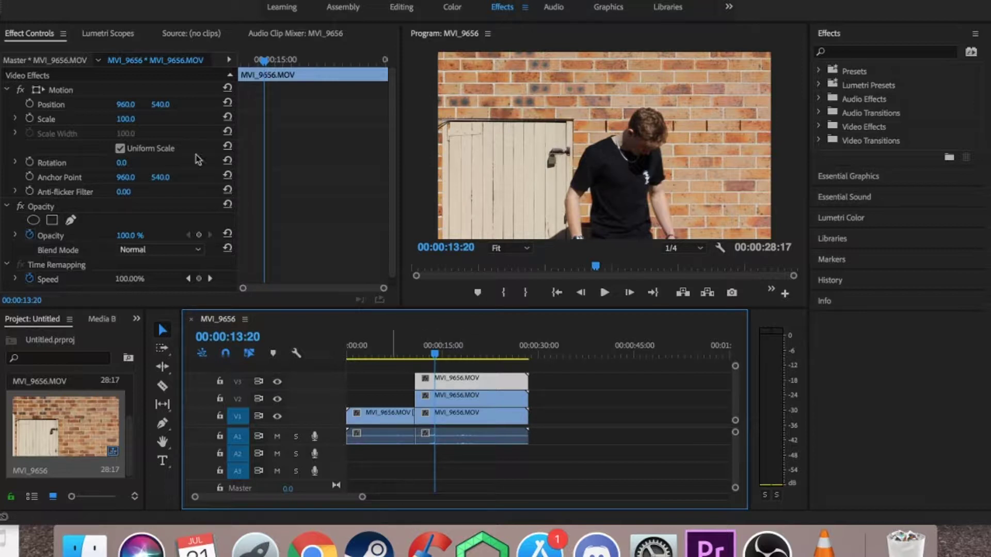
Search effects for 'color' and apply Color Balance (RGB) to the V3, V2 and V1 clips.
left_click(838, 54)
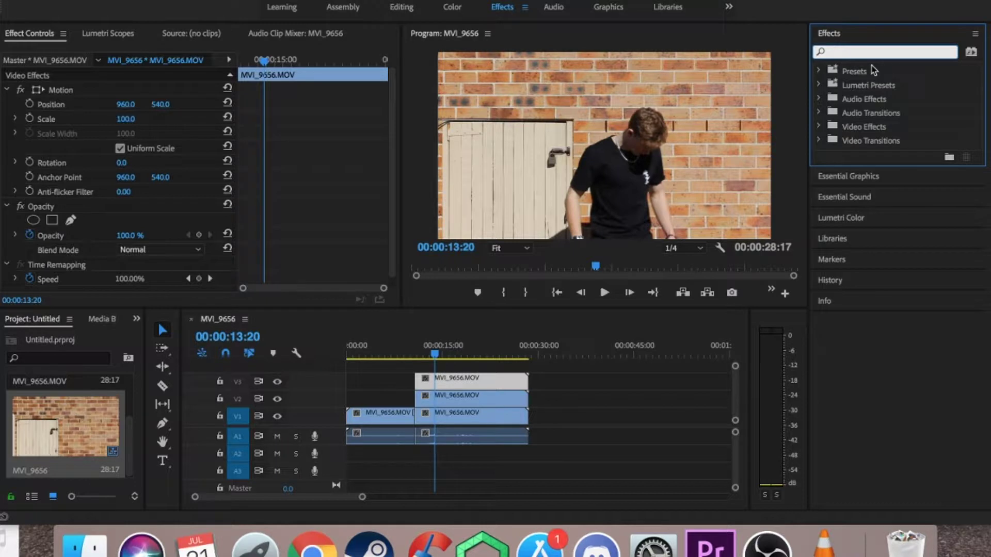
type("color")
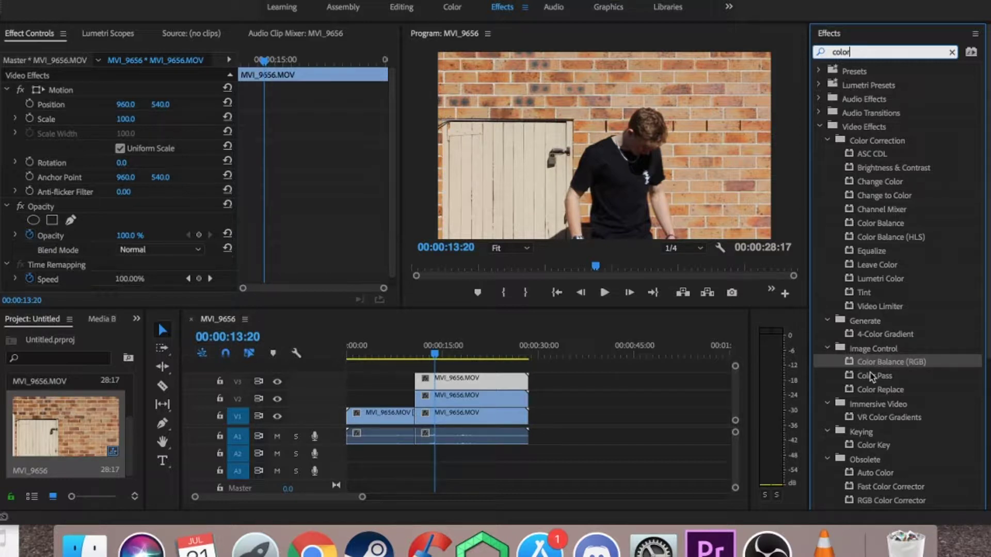
left_click_drag(880, 363, 521, 382)
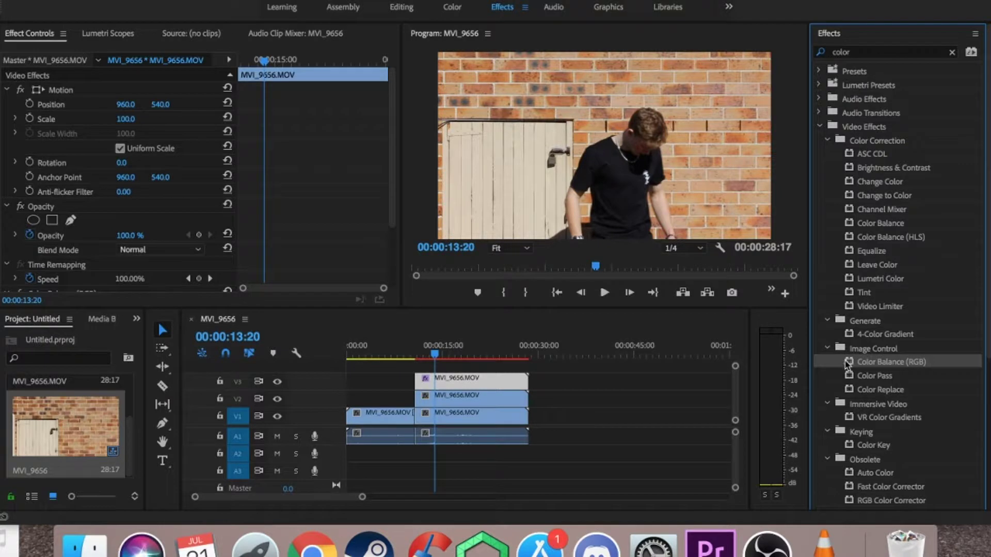
left_click_drag(846, 364, 491, 397)
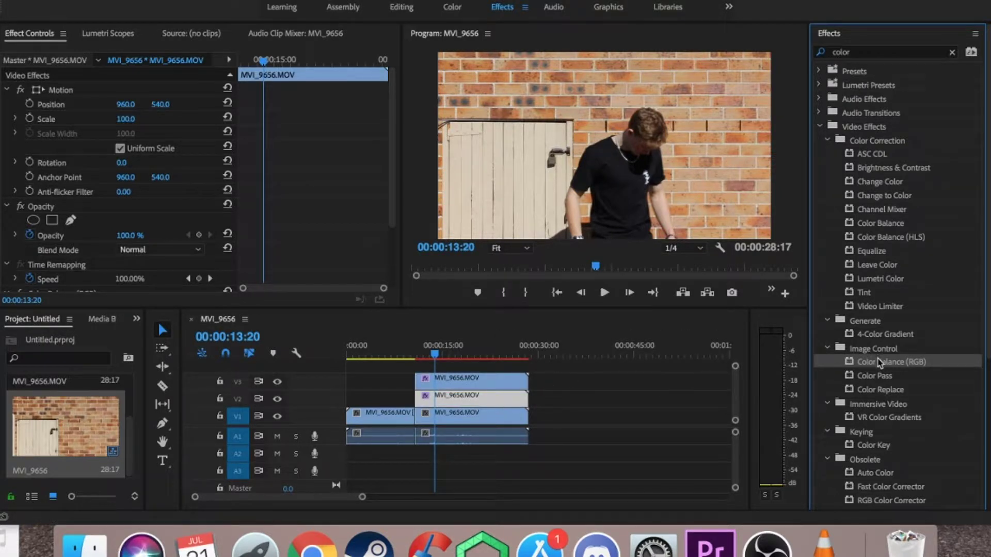
left_click_drag(879, 362, 448, 420)
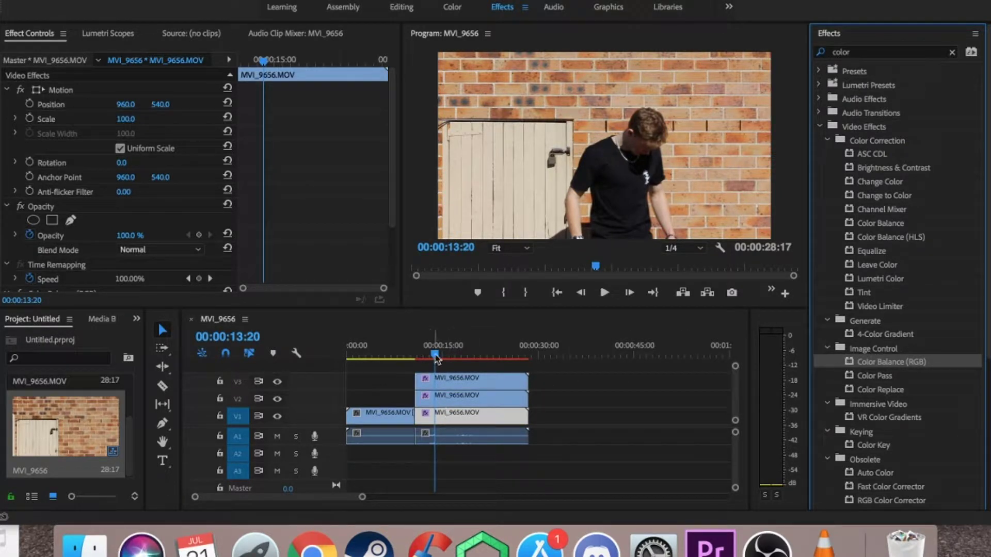
left_click(423, 343)
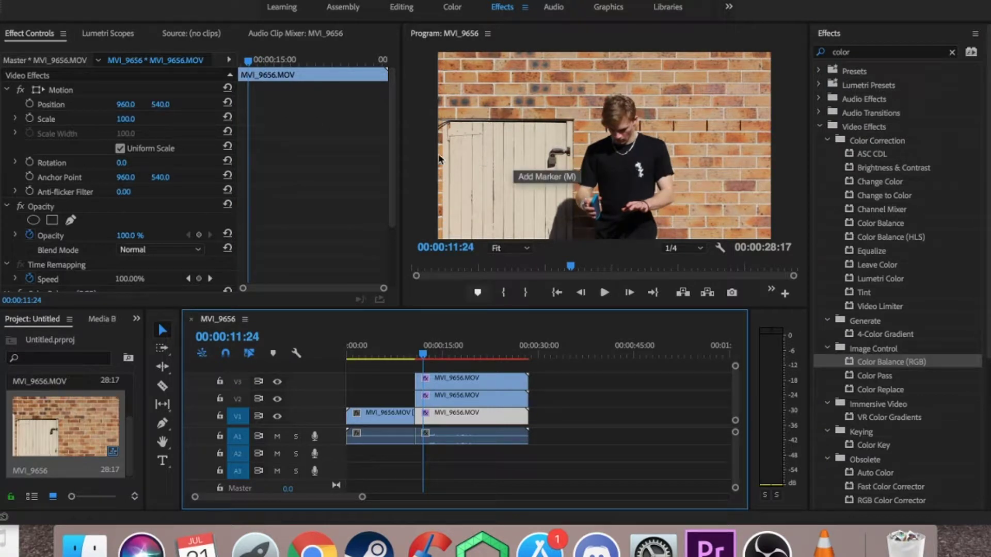
left_click(469, 382)
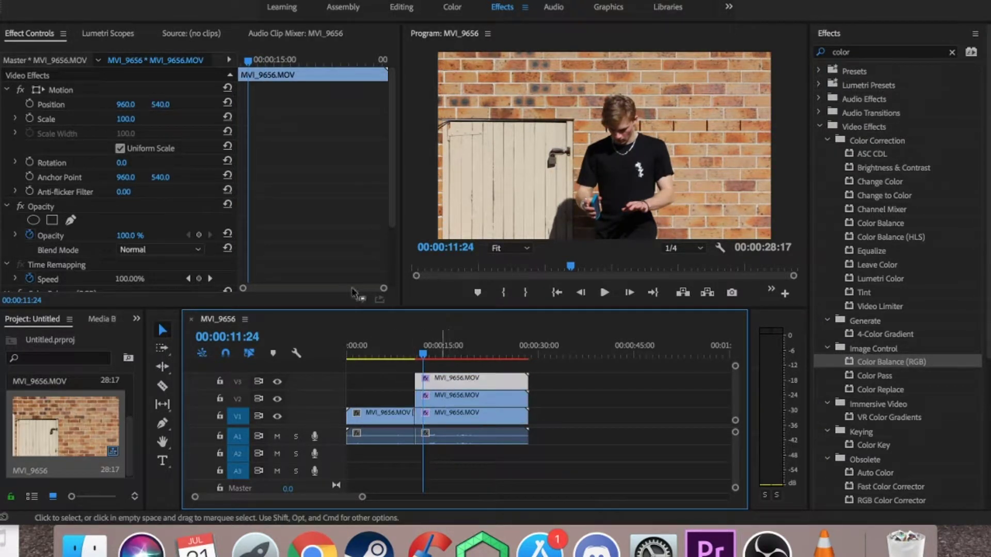
Set the V3 copy's Color Balance (RGB) values to Red 100, Green 0, Blue 0.
left_click(54, 36)
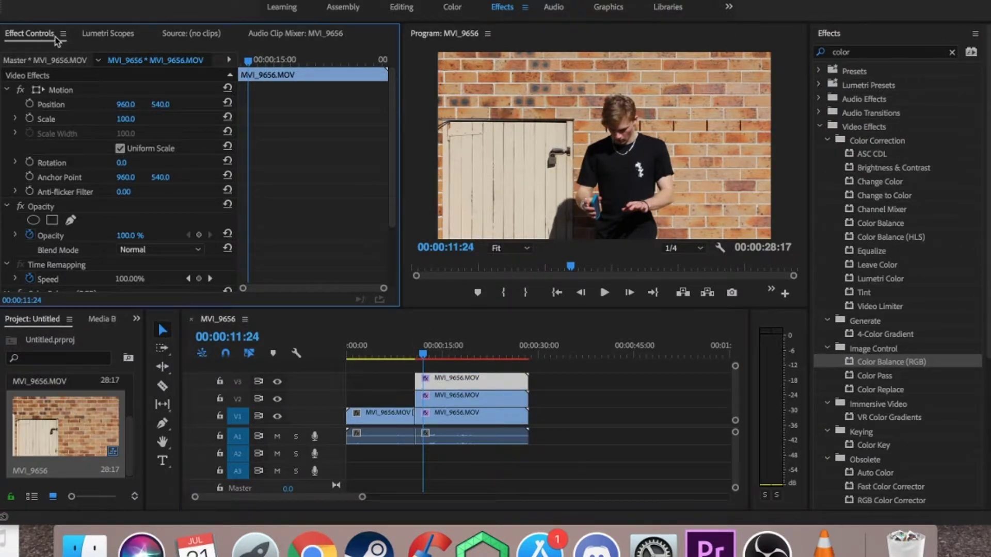
scroll(154, 223, "down", 5)
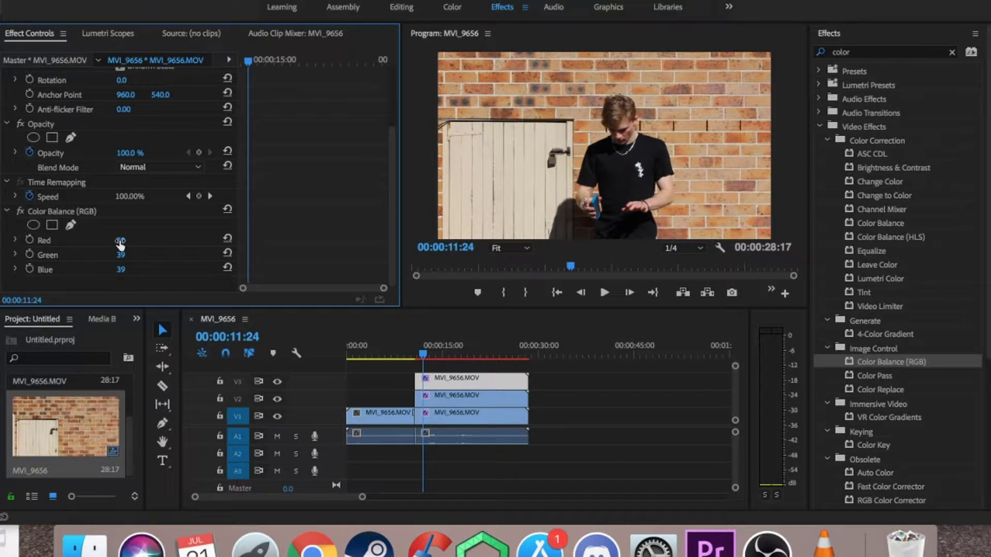
left_click(121, 256)
type("0")
left_click(122, 269)
type("100")
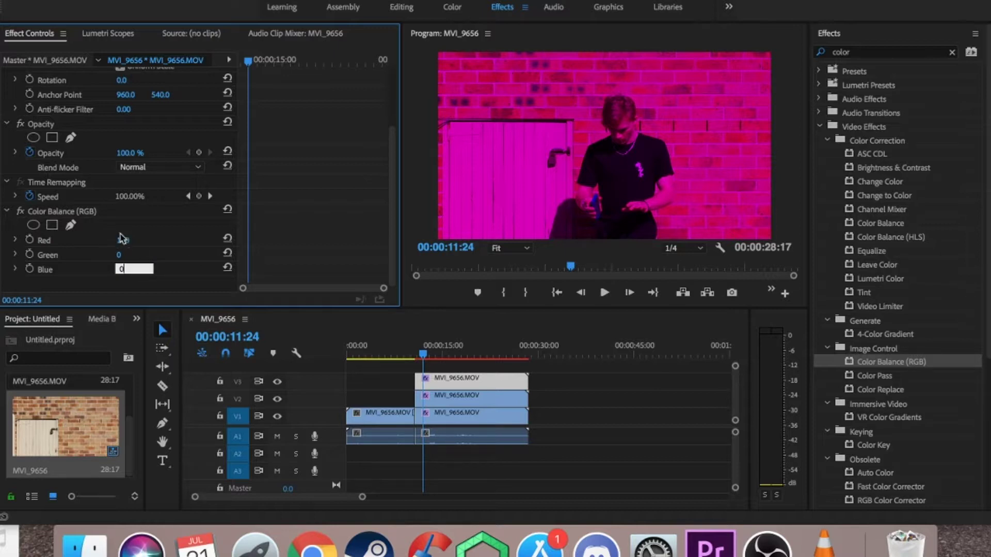
Set the V2 copy's Color Balance (RGB) to Red 0, Green 100, Blue 0.
left_click(414, 372)
left_click(440, 394)
scroll(268, 223, "down", 3)
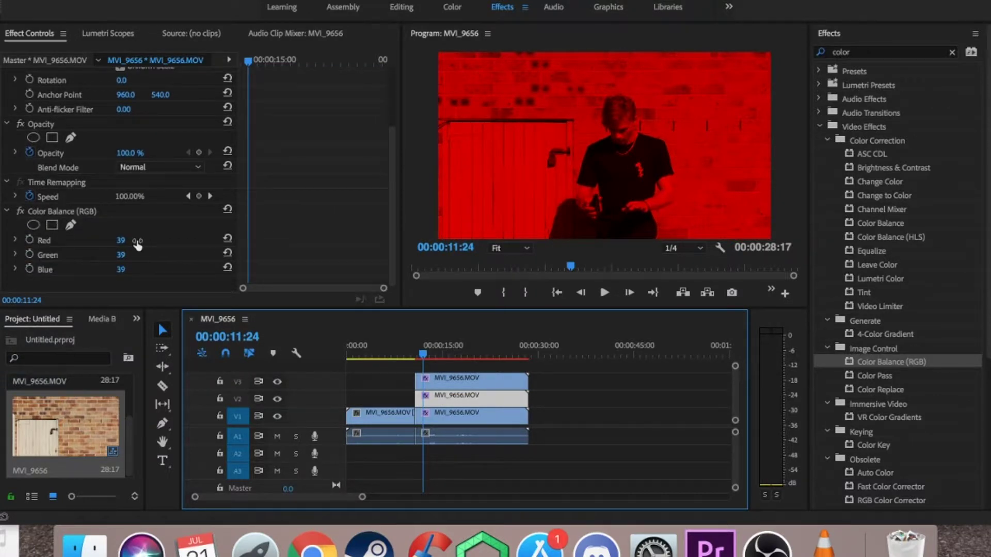
left_click(123, 240)
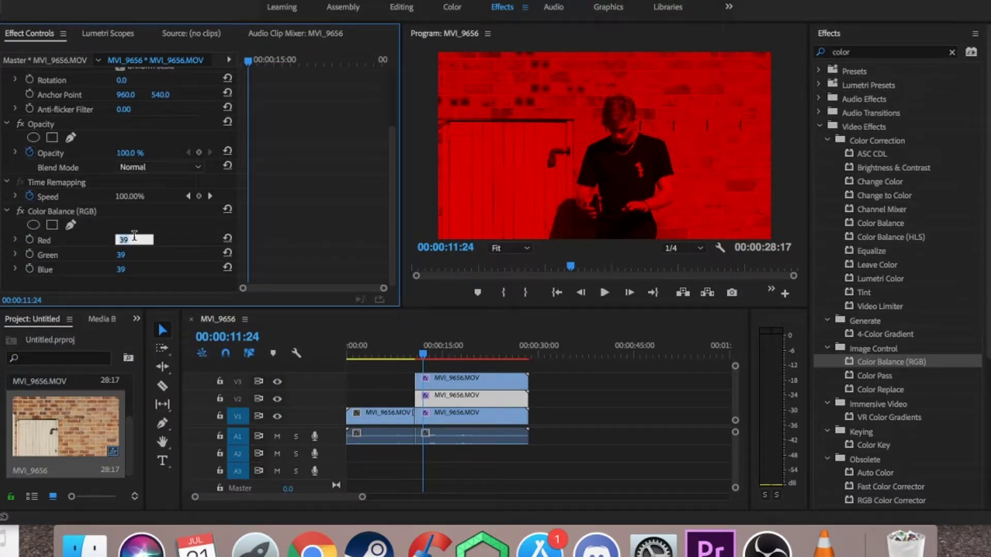
type("0")
left_click(120, 269)
type("0")
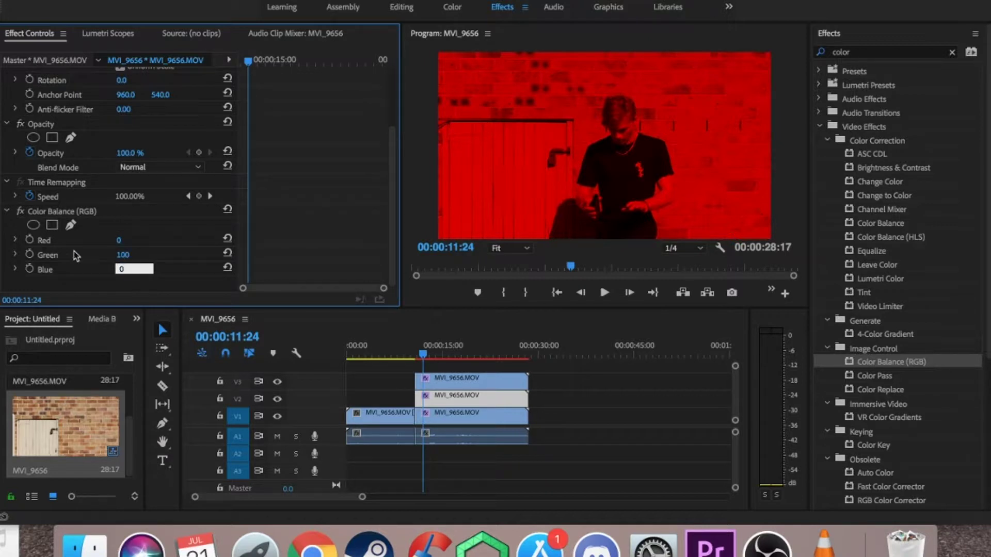
Select the V1 clip and begin editing its Color Balance Red value.
left_click(436, 413)
scroll(269, 227, "down", 3)
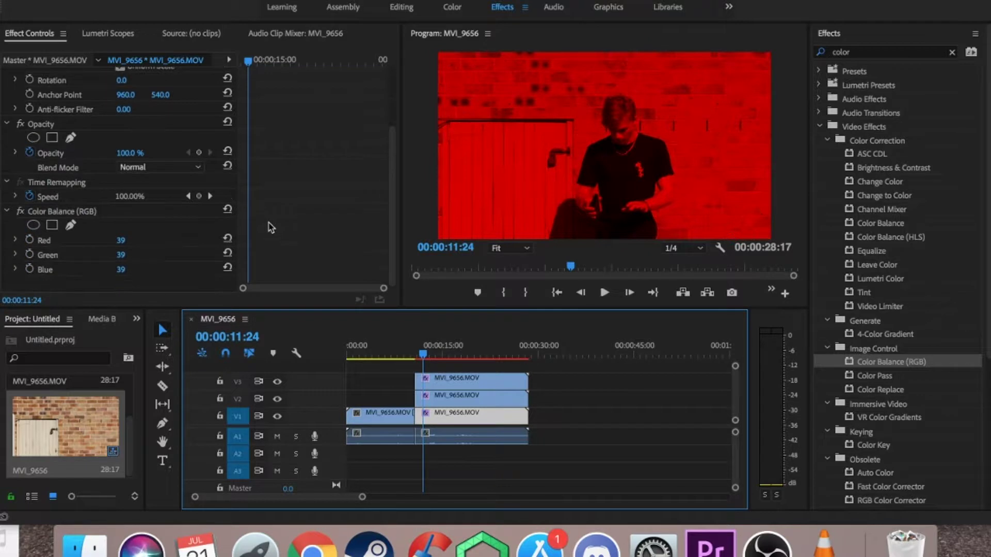
left_click(129, 240)
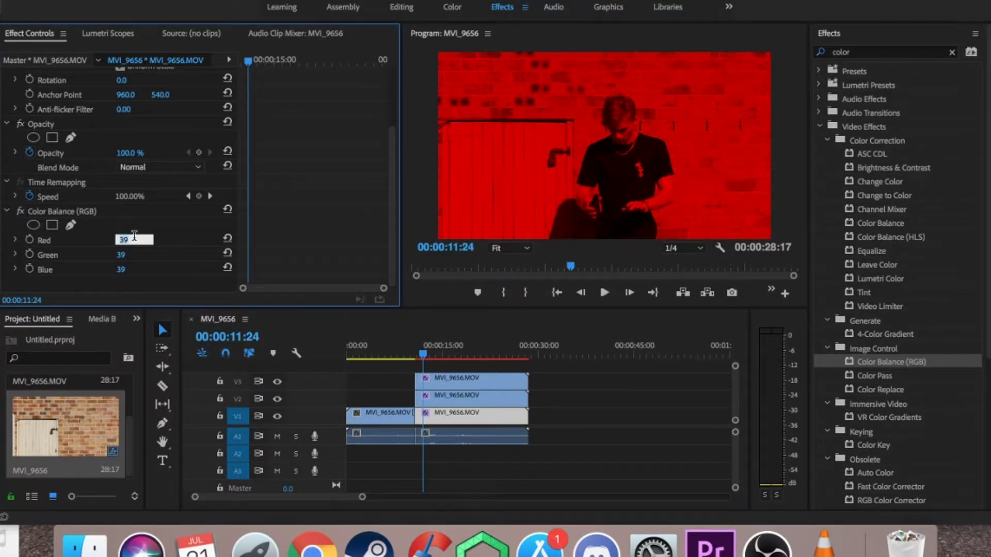
Give the V1 clip Color Balance (RGB) Red 0, Green 0, Blue 100.
left_click(134, 253)
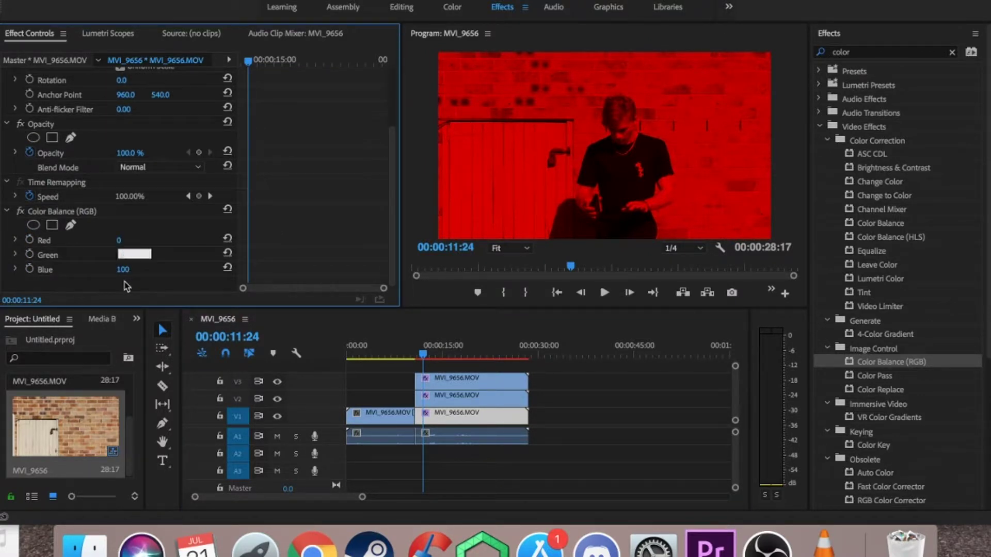
key("Return")
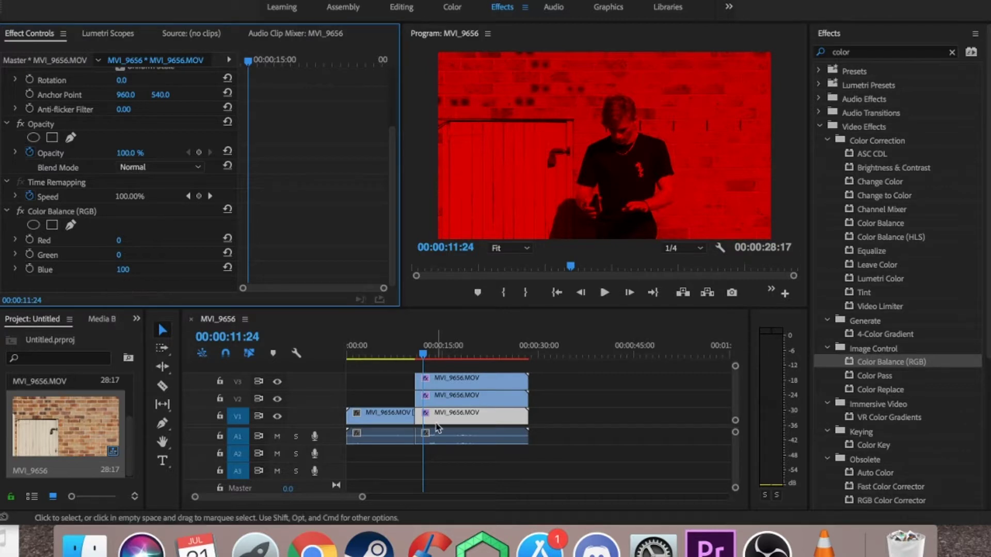
left_click(458, 381)
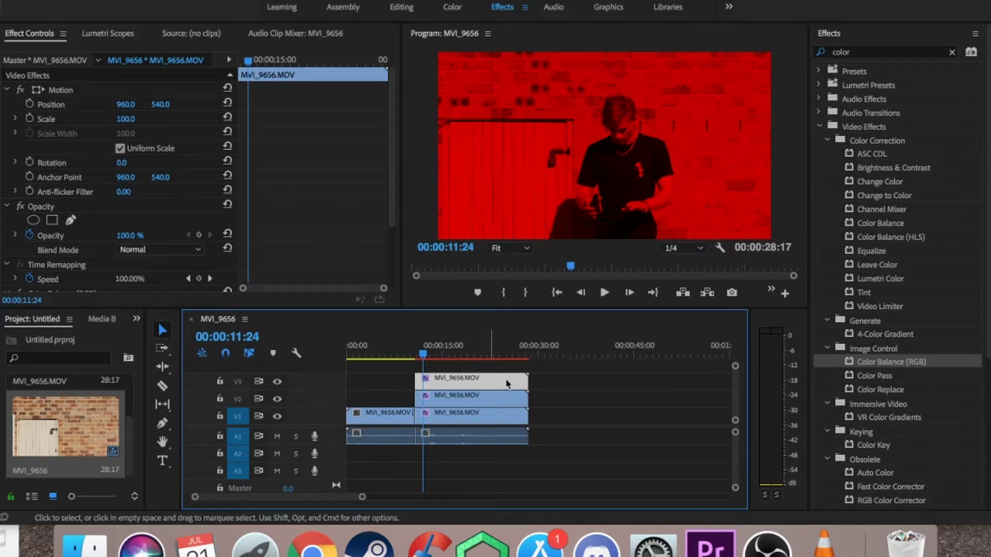
scroll(226, 202, "down", 3)
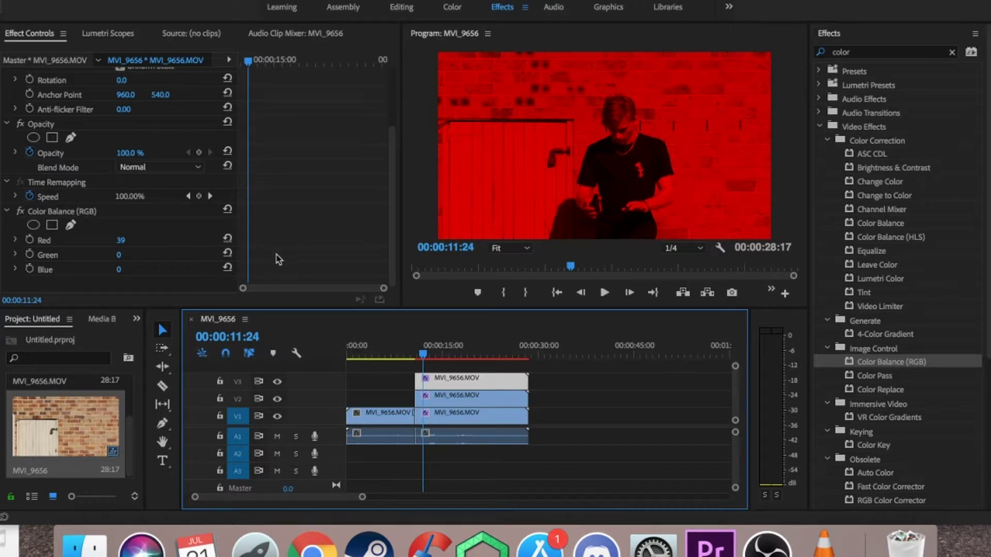
scroll(346, 200, "up", 3)
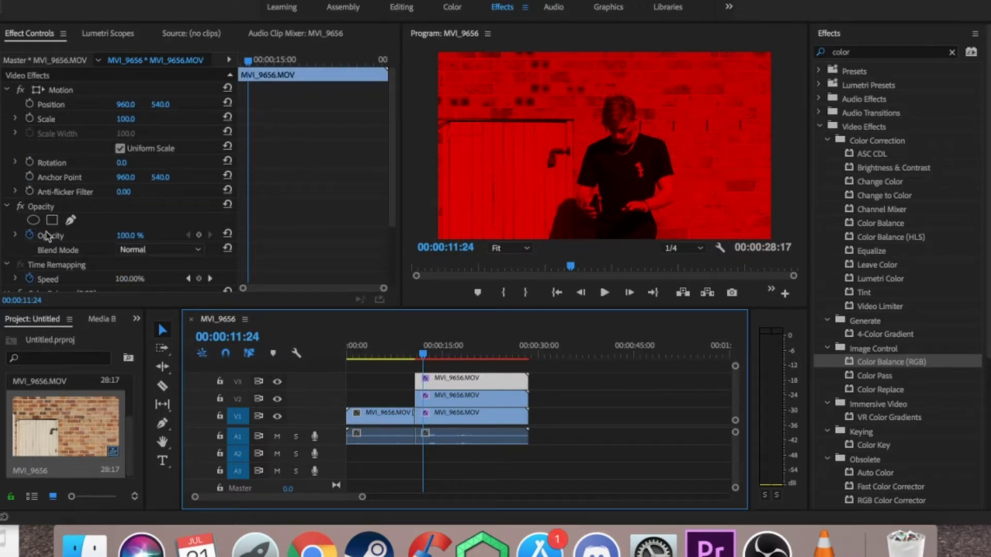
Change the Opacity blend mode of the V3, V2 and V1 clips from Normal to Screen.
left_click(159, 250)
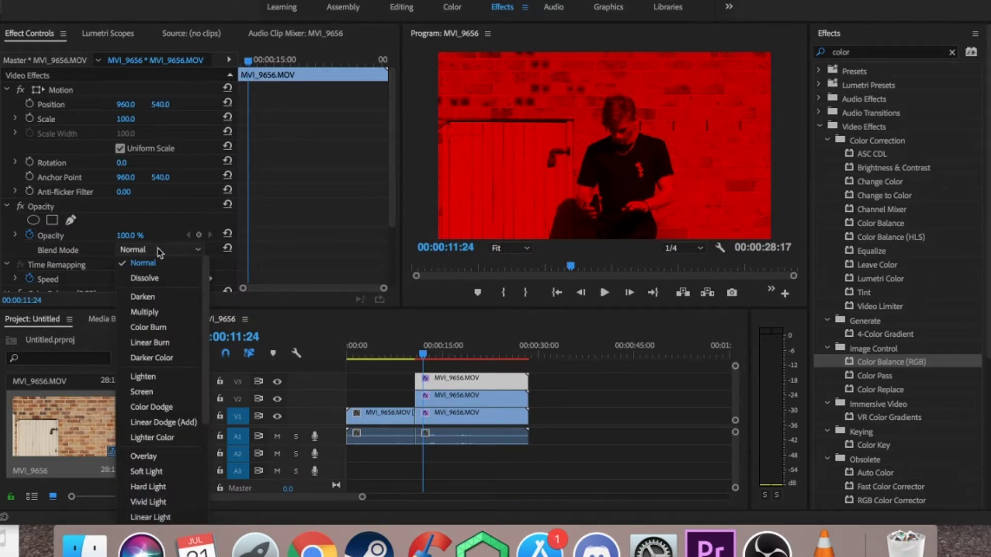
left_click(142, 393)
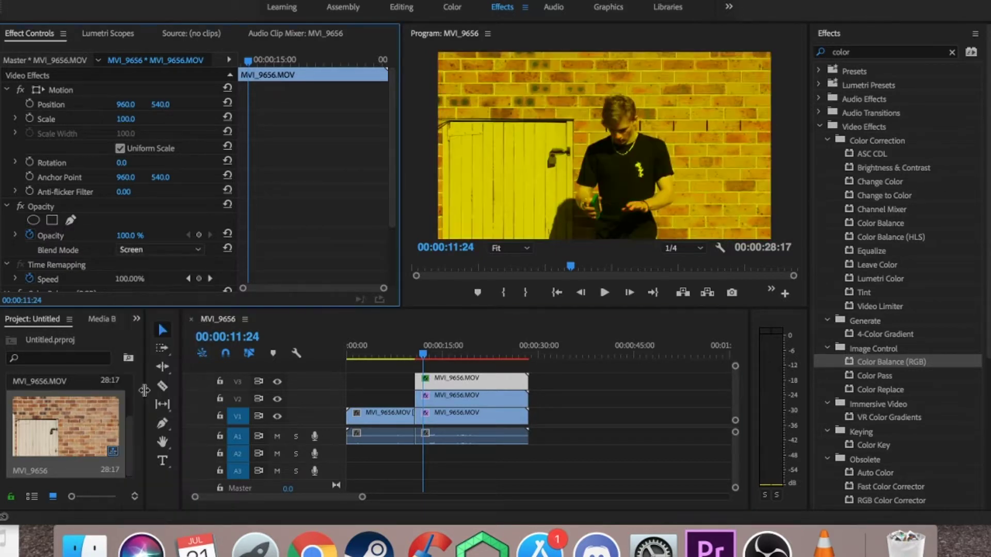
left_click(448, 401)
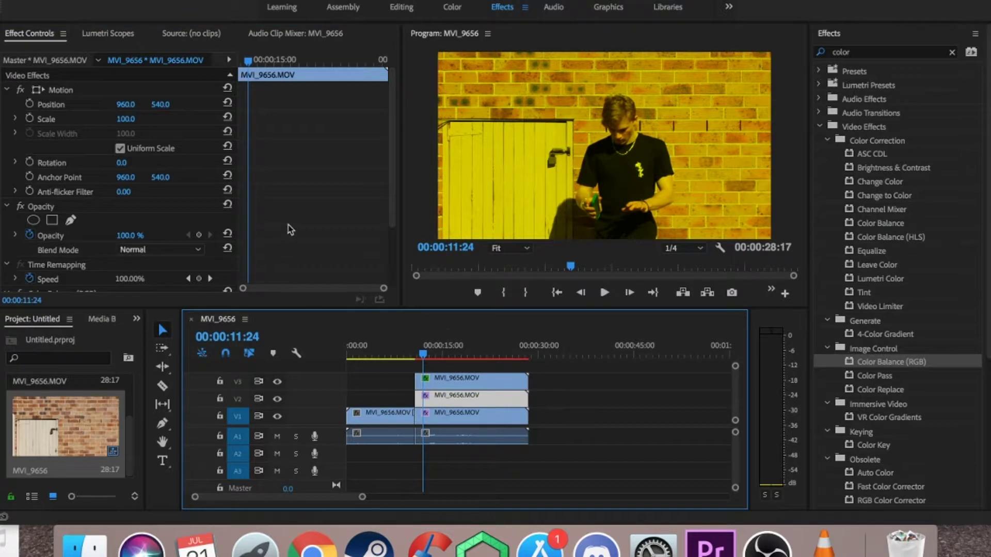
scroll(291, 230, "down", 3)
left_click(158, 167)
left_click(142, 309)
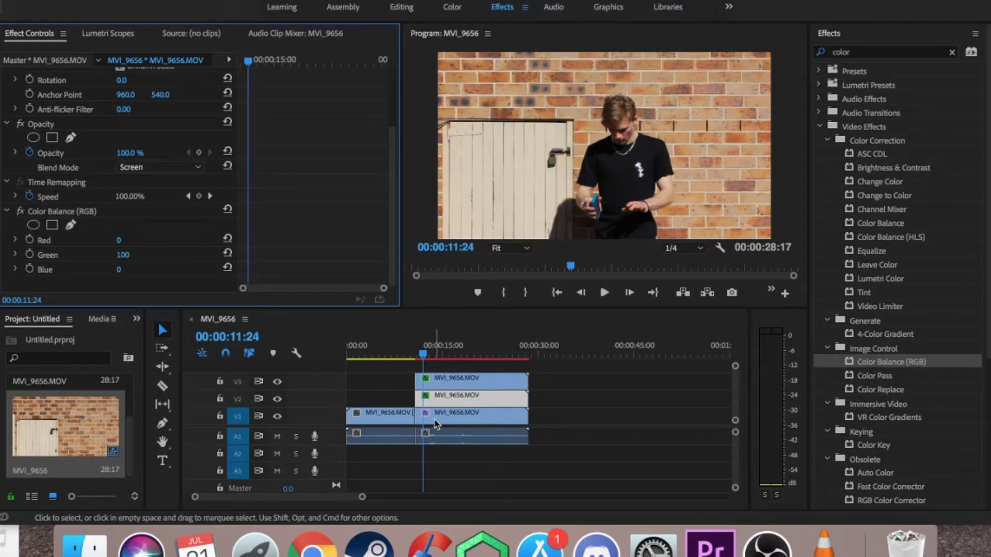
left_click(475, 412)
left_click(159, 168)
left_click(140, 310)
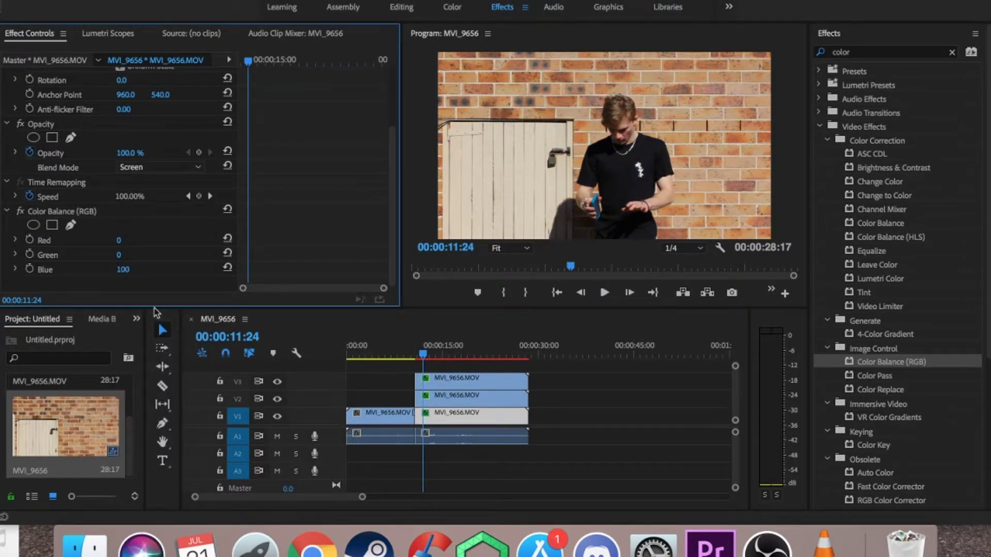
Play back from 00:00:09:00 to check the recombined natural-colour picture.
left_click(403, 354)
left_click(603, 293)
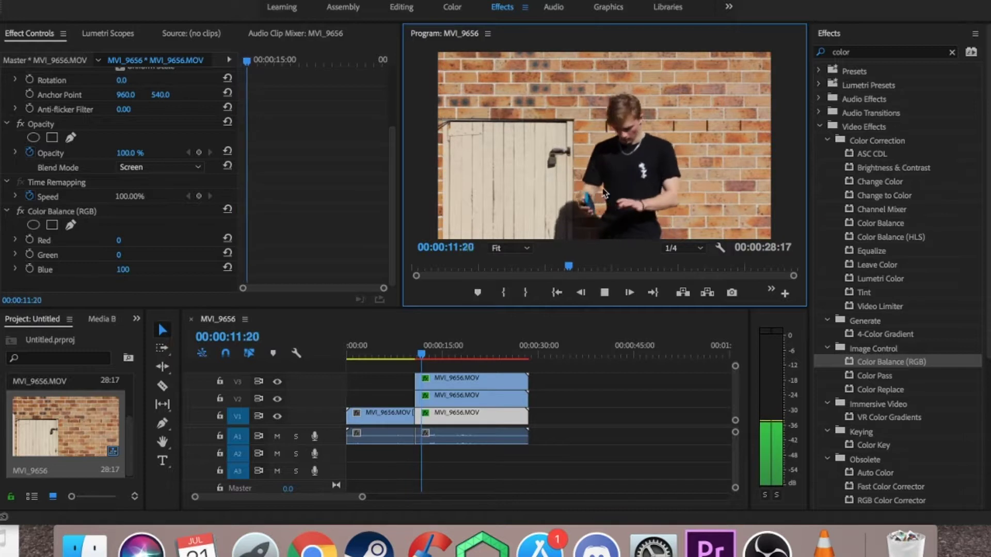
left_click(605, 293)
left_click(438, 379)
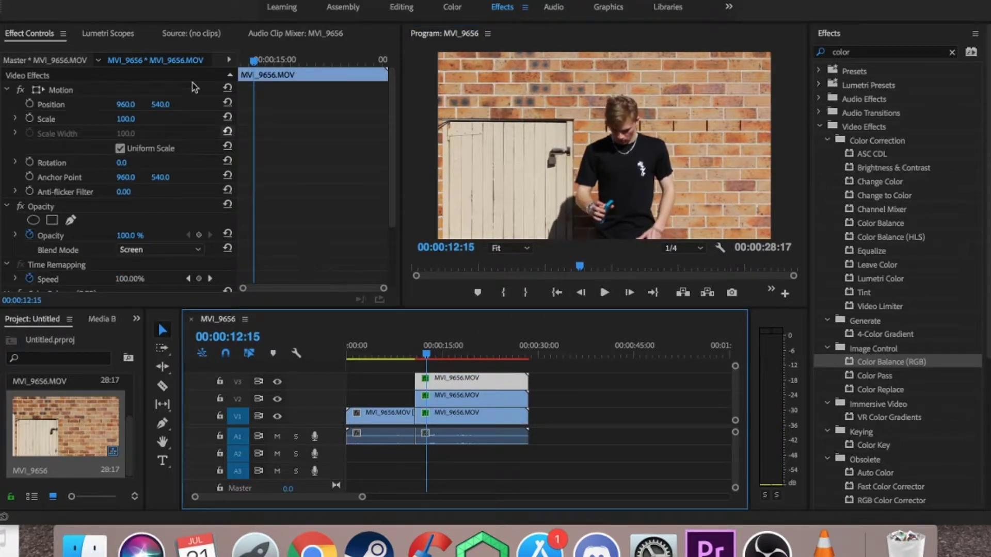
Save the project and shift the red V3 layer's Position X to 973.
key("super+s")
left_click(130, 106)
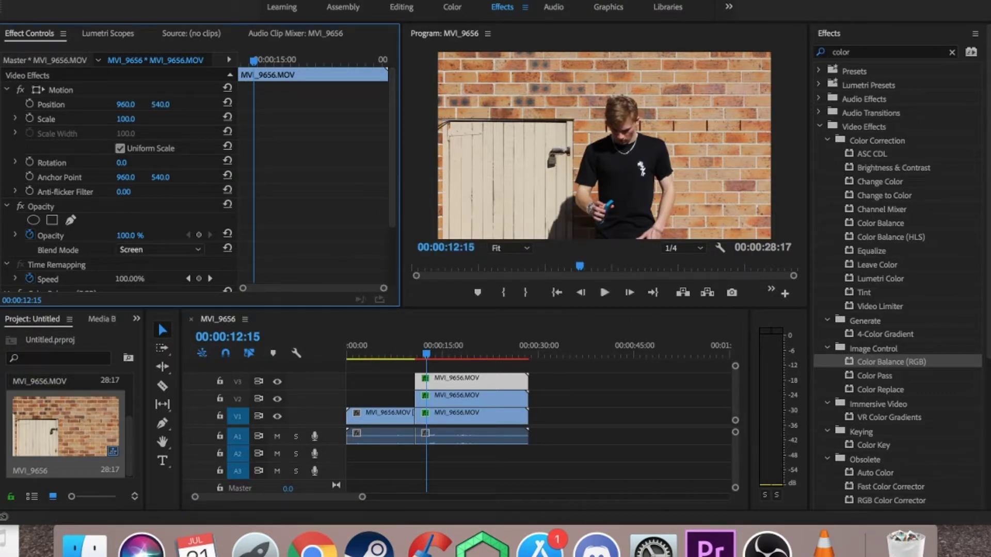
left_click(130, 104)
left_click(147, 114)
left_click_drag(125, 105, 137, 104)
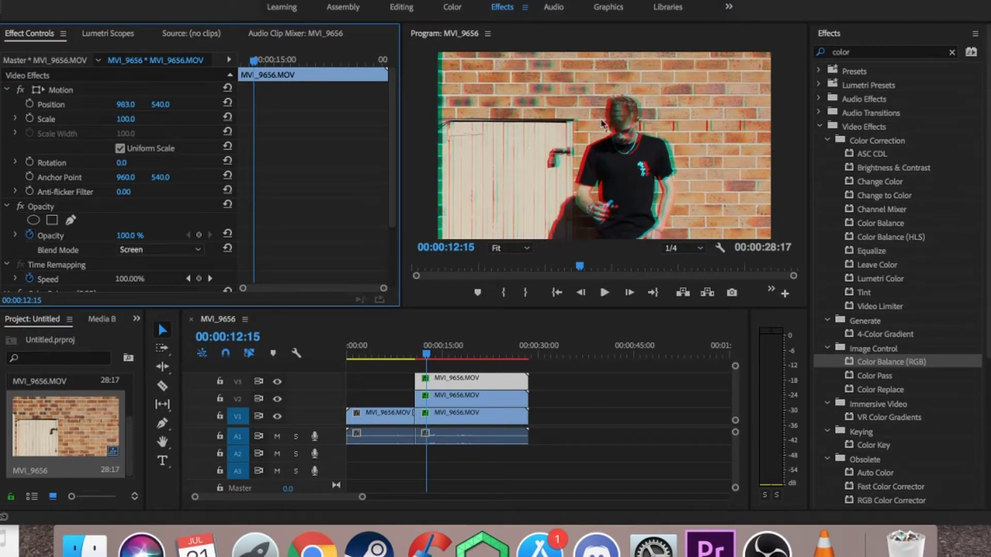
Offset the green and blue layers' Position X, then play back from about 9 seconds.
left_click(442, 403)
mouse_move(126, 104)
left_mouse_down()
mouse_move(108, 104)
mouse_move(123, 105)
left_mouse_up()
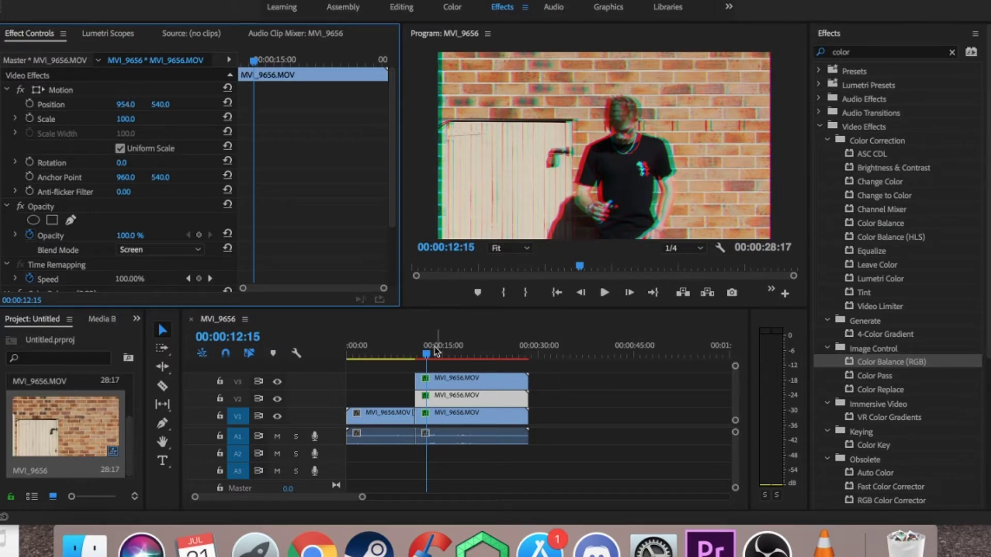
left_click(438, 415)
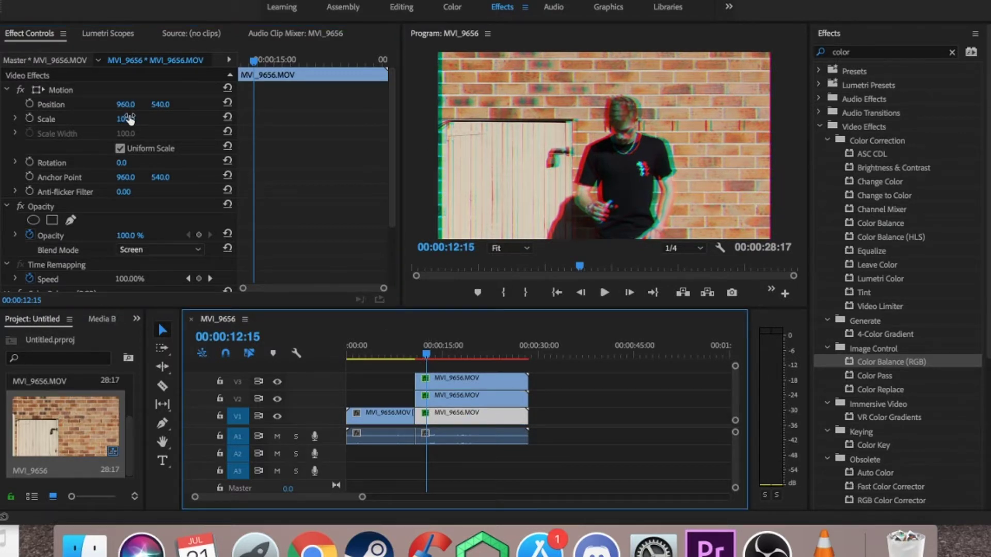
left_click_drag(131, 105, 146, 104)
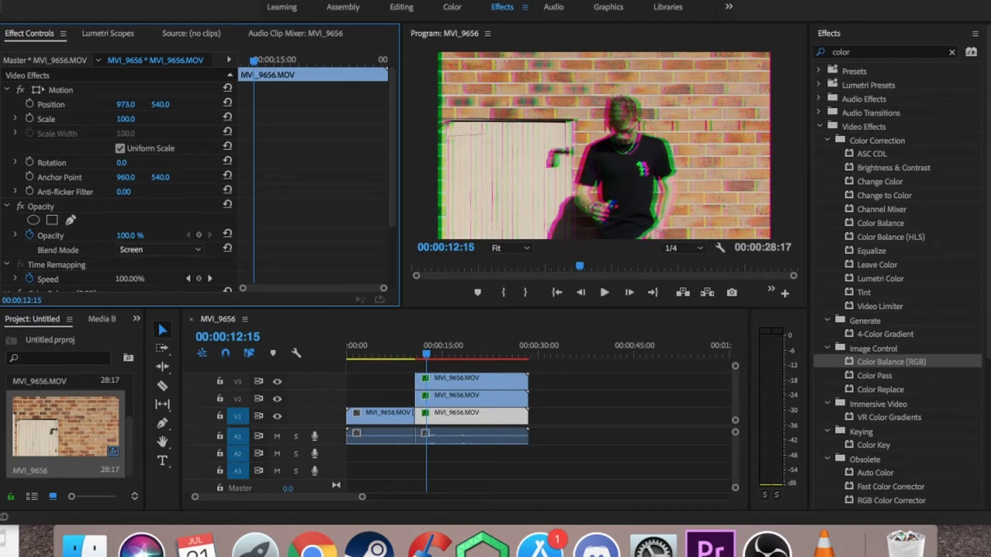
left_click(409, 354)
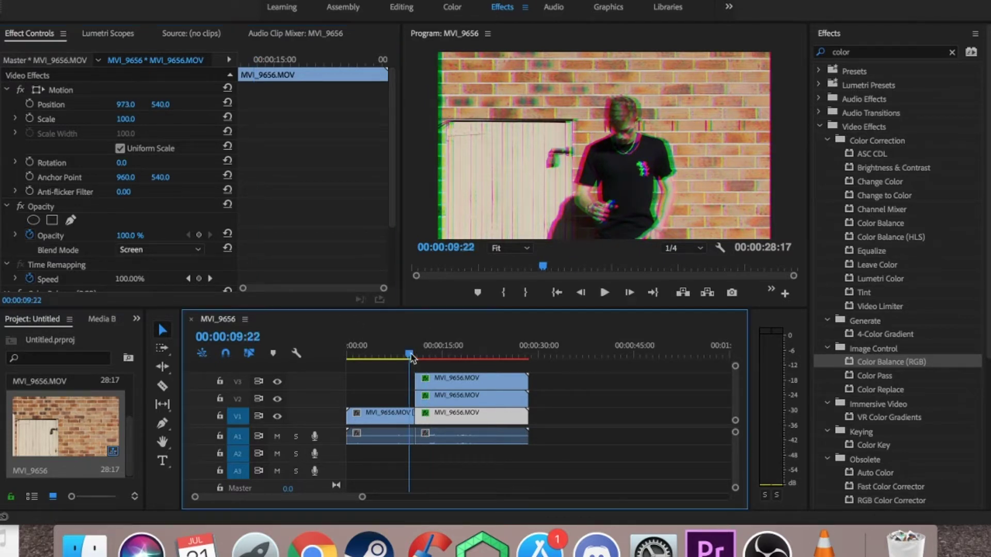
left_click(604, 292)
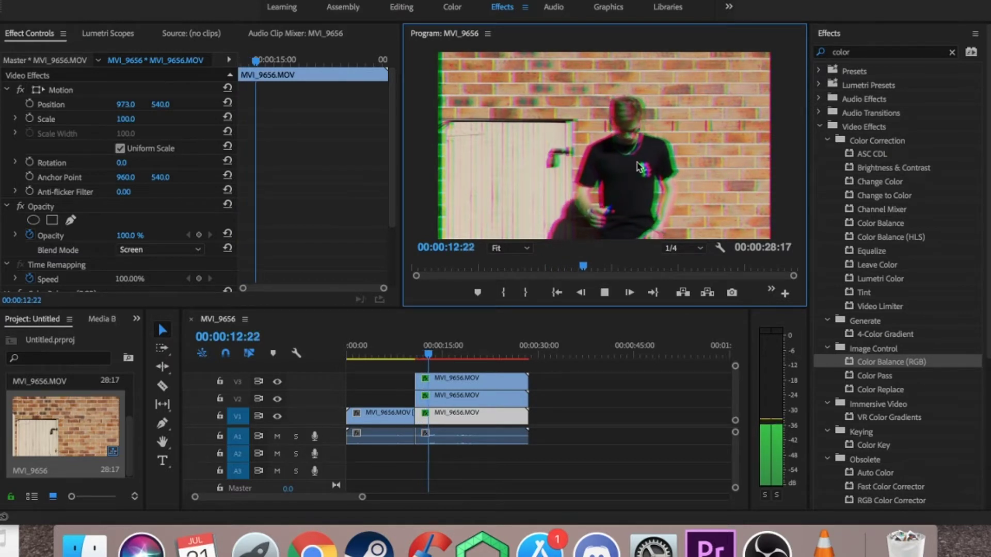
left_click(604, 293)
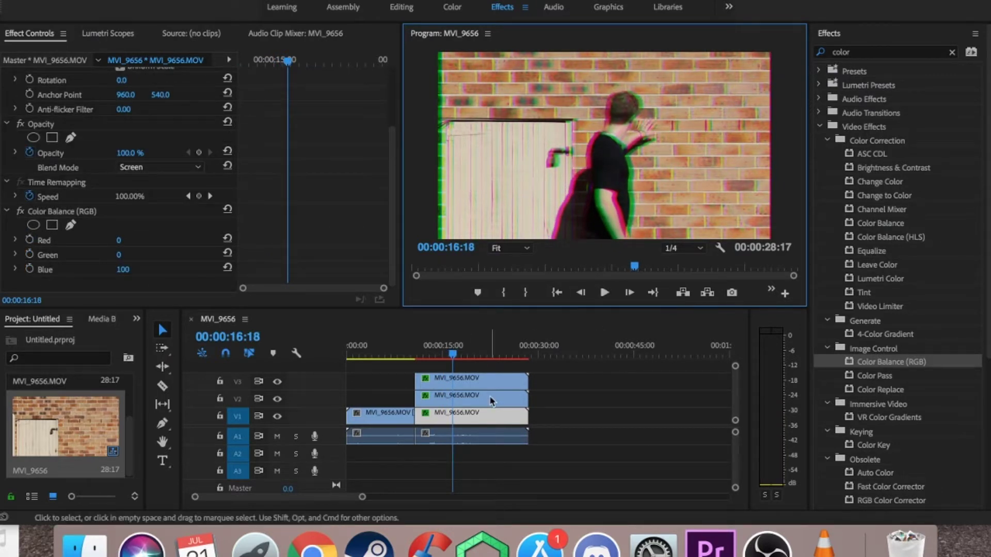
Stagger the V2 and V3 clips a few frames later and preview the trailing colour echoes.
left_click_drag(563, 376, 499, 421)
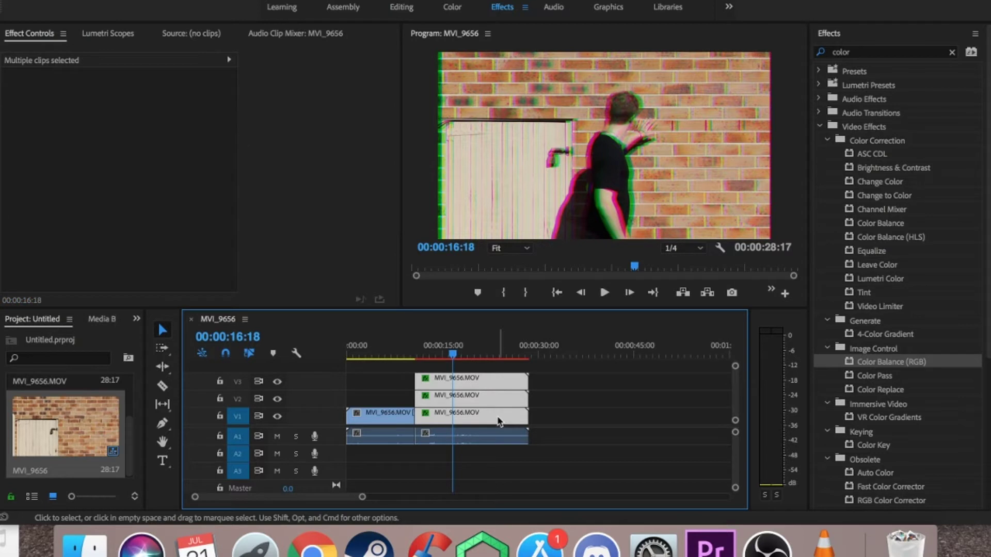
left_click(540, 393)
left_click(524, 381)
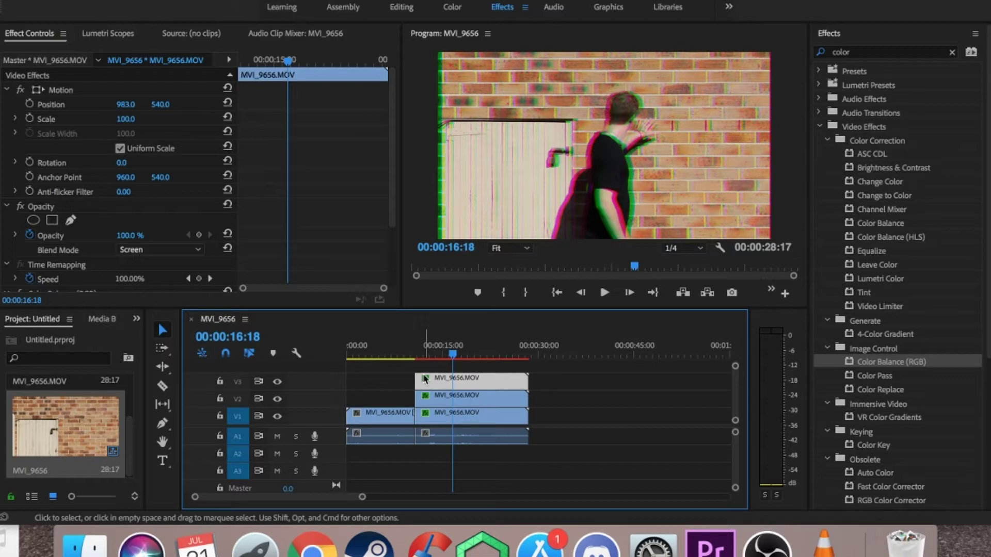
left_click_drag(419, 356, 418, 356)
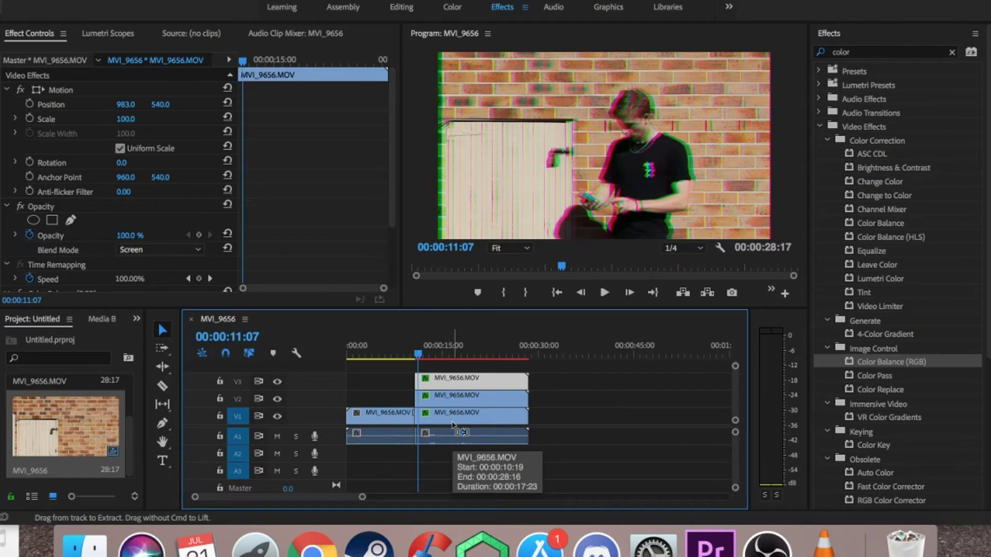
key("super+z")
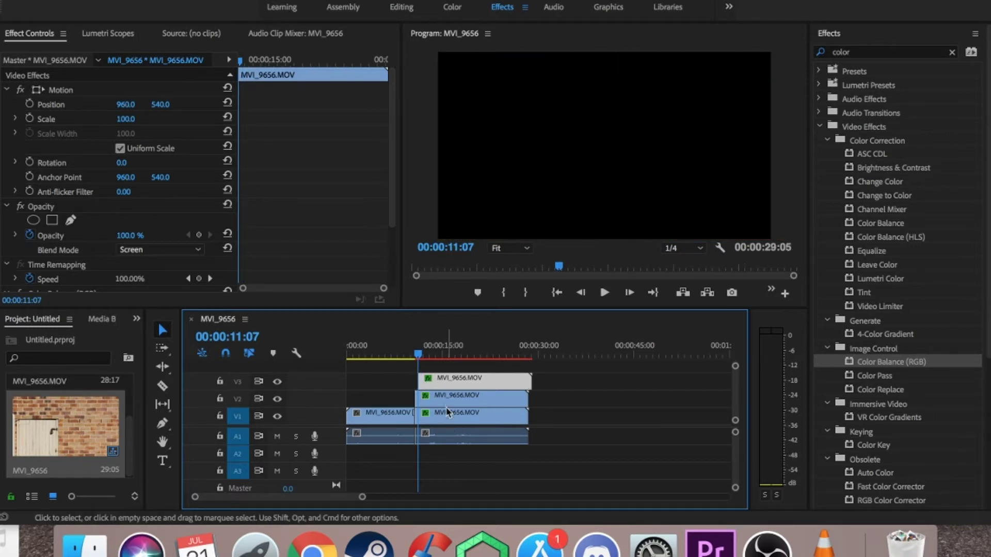
left_click_drag(441, 405, 461, 385)
key("space")
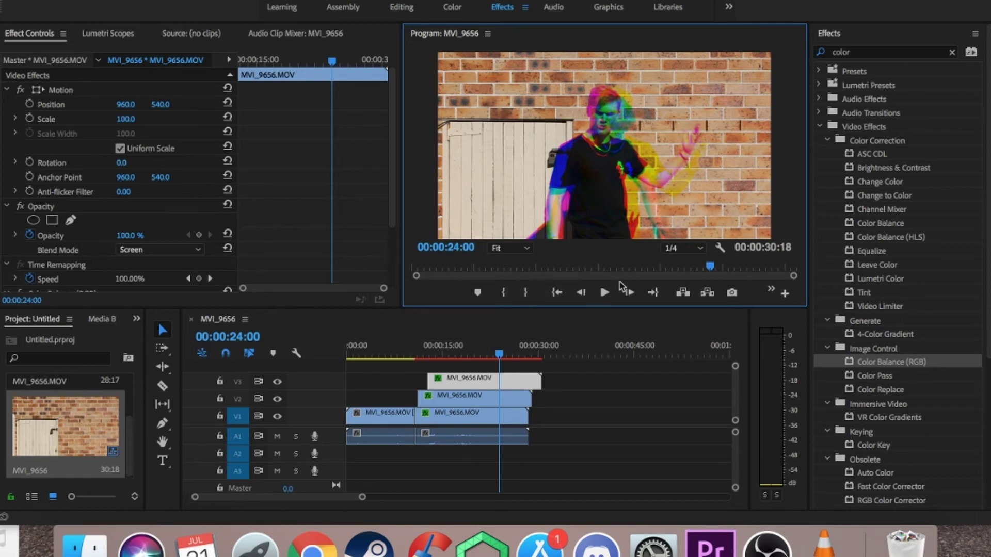
left_click(452, 354)
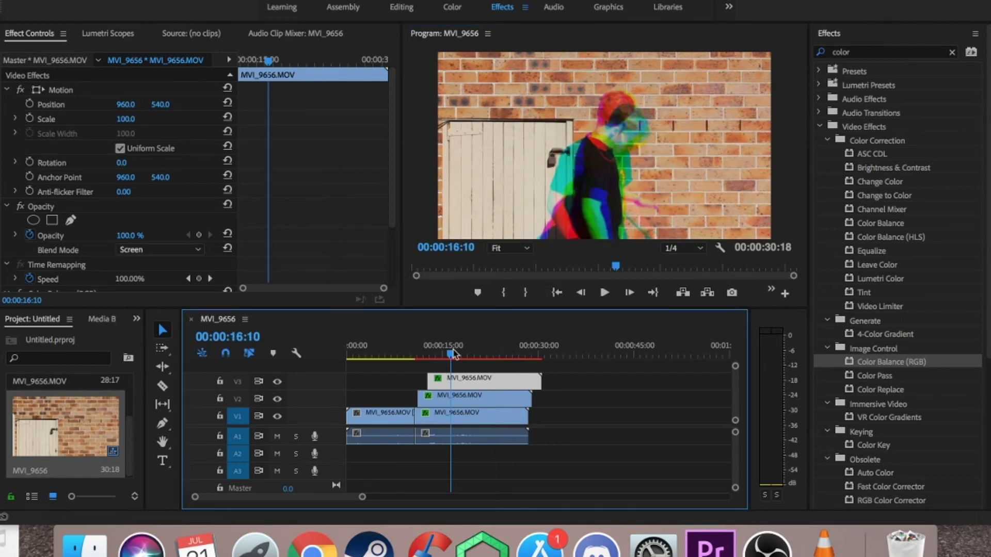